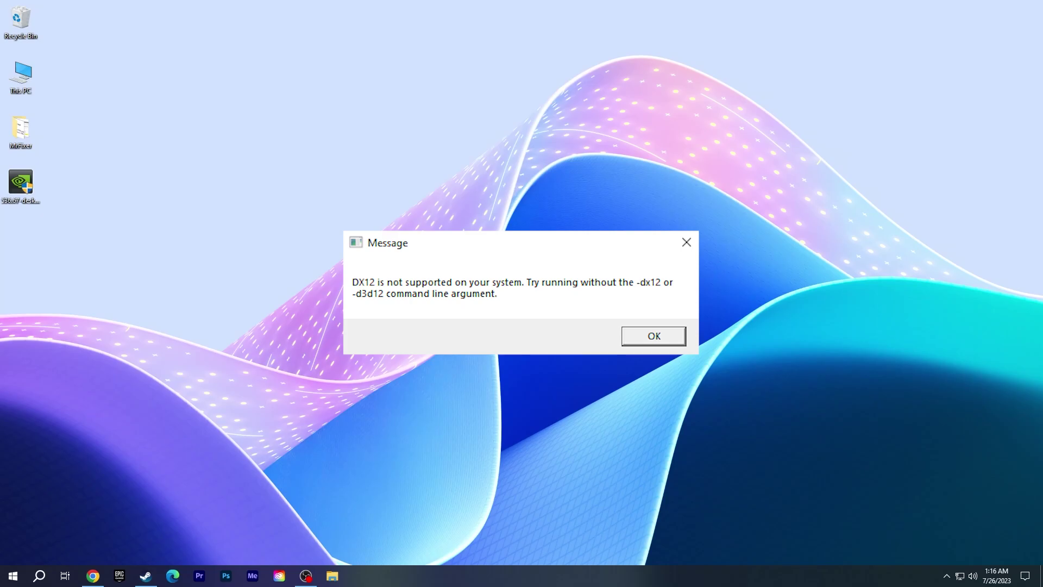
- Dismiss the DX12 error and run Windows Update, which reports the PC is up to date
{"action": "key", "text": "Return"}
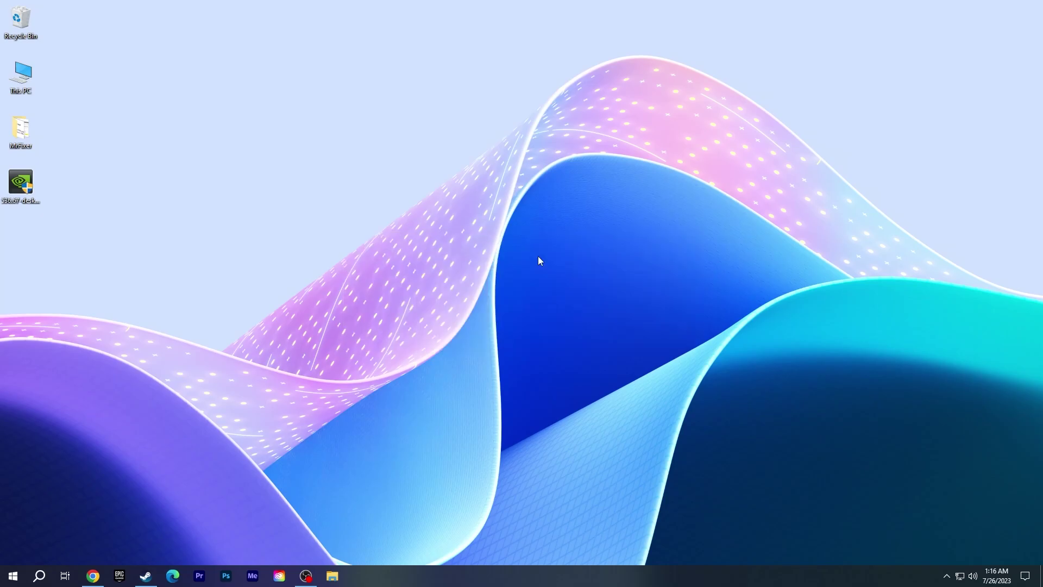
{"action": "key", "text": "super"}
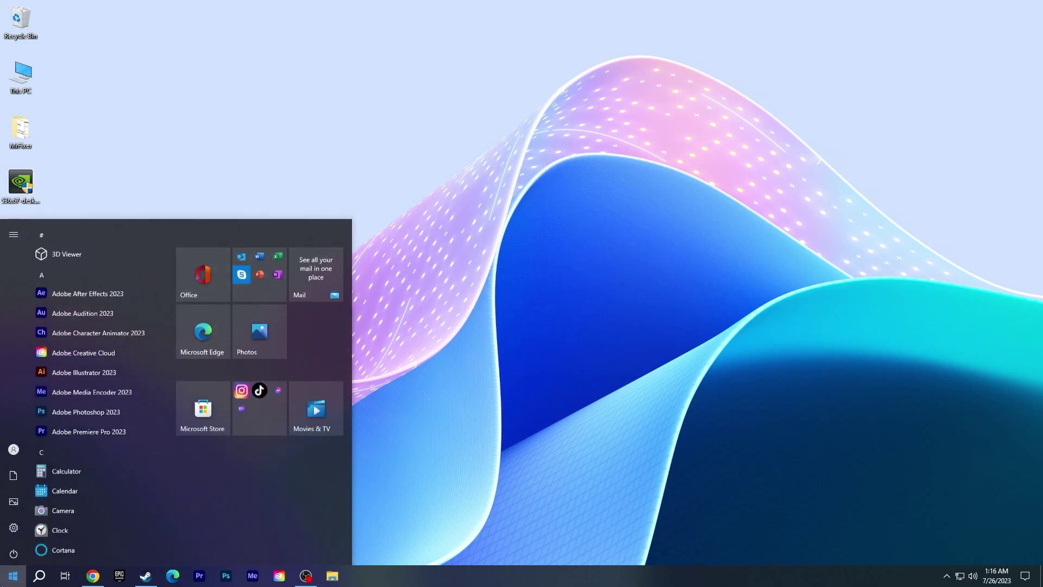
{"action": "type", "text": "update"}
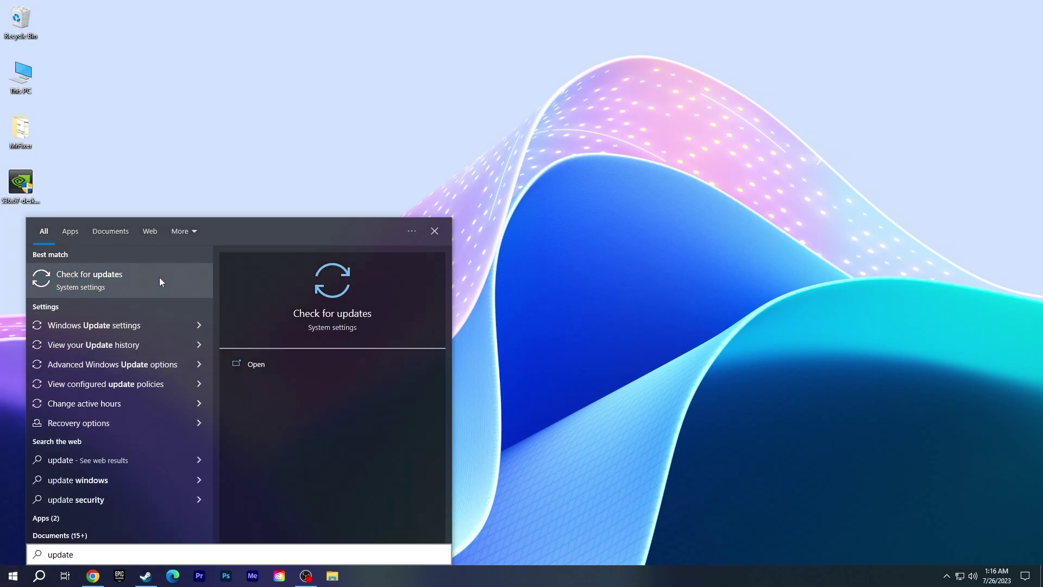
{"action": "left_click", "coordinate": [159, 278]}
{"action": "left_click", "coordinate": [391, 122]}
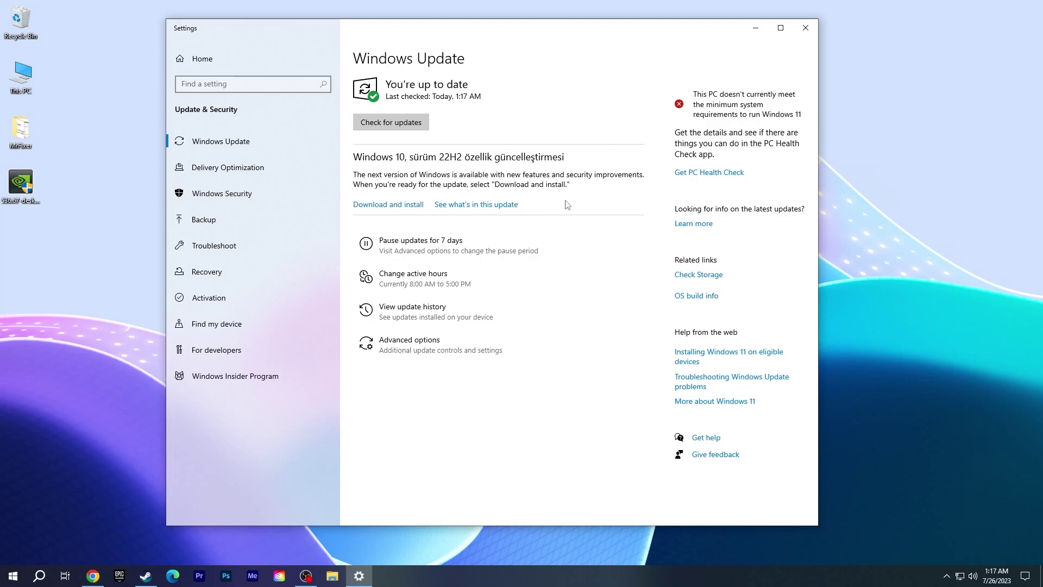
- Close Windows Update and run the GeForce driver search for GTX 1660 on Windows 10 64-bit
{"action": "left_click", "coordinate": [806, 28]}
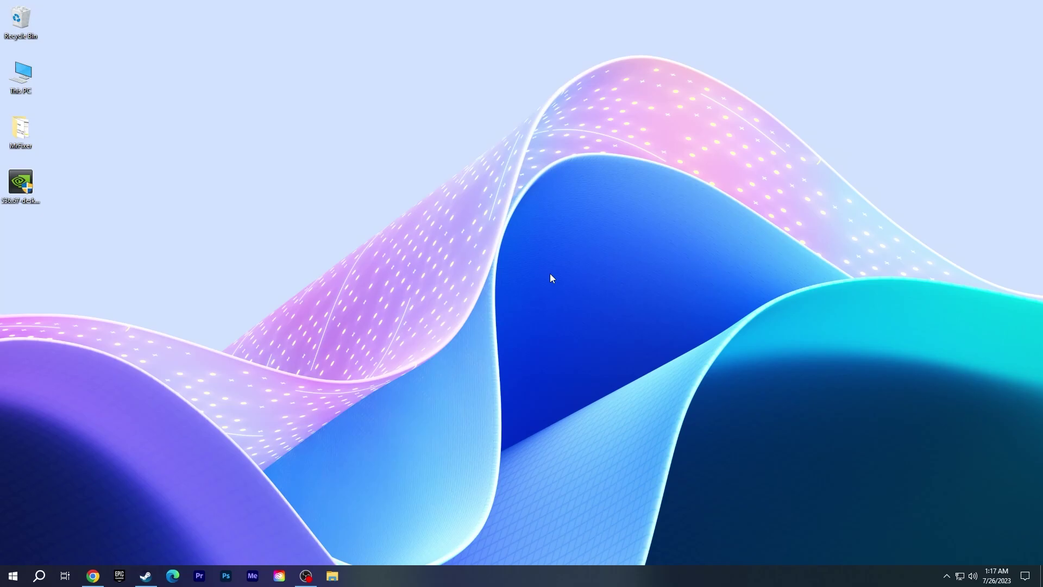
{"action": "left_click", "coordinate": [92, 575]}
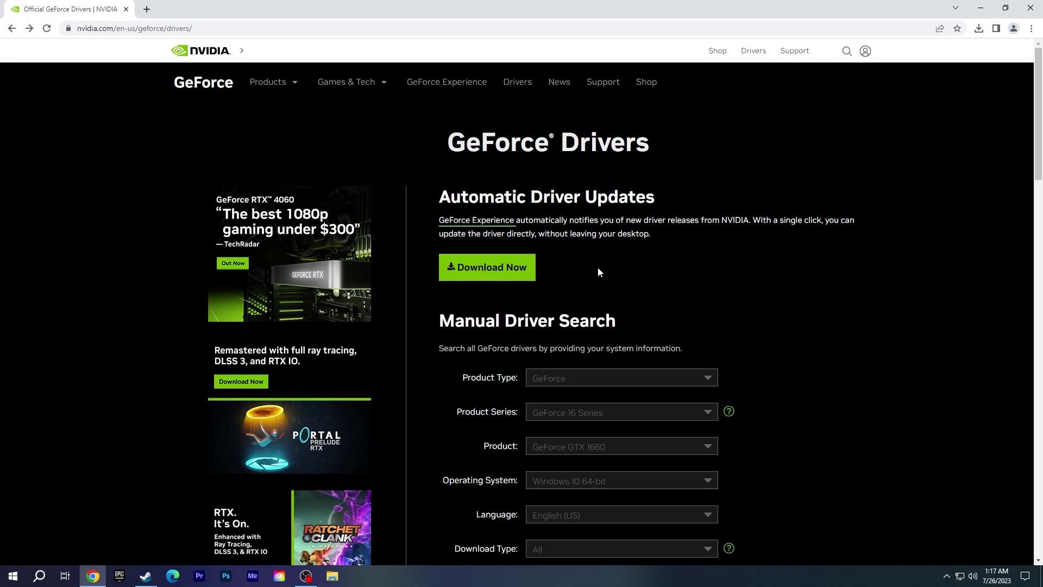
{"action": "scroll", "coordinate": [614, 263], "scroll_direction": "down", "scroll_amount": 1}
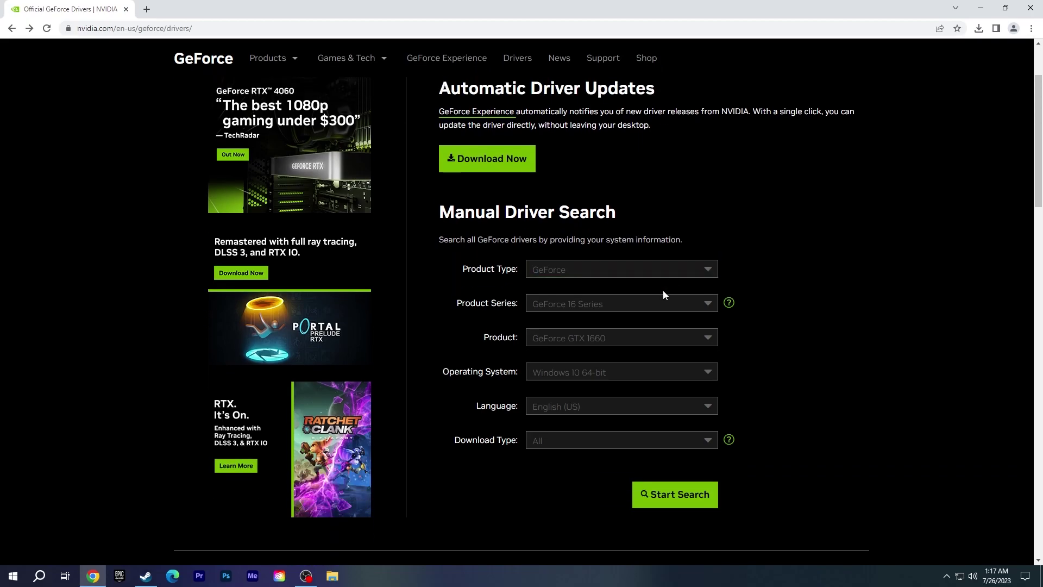
{"action": "left_click", "coordinate": [698, 505]}
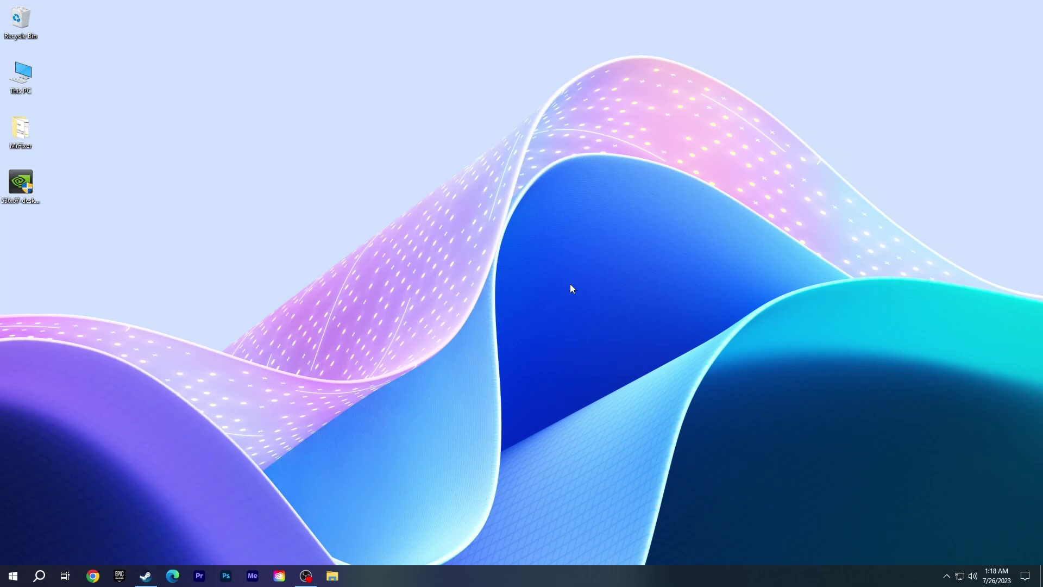
- Add a DX12 launch option in Titanfall 2's Steam properties and close them
{"action": "left_click", "coordinate": [145, 575]}
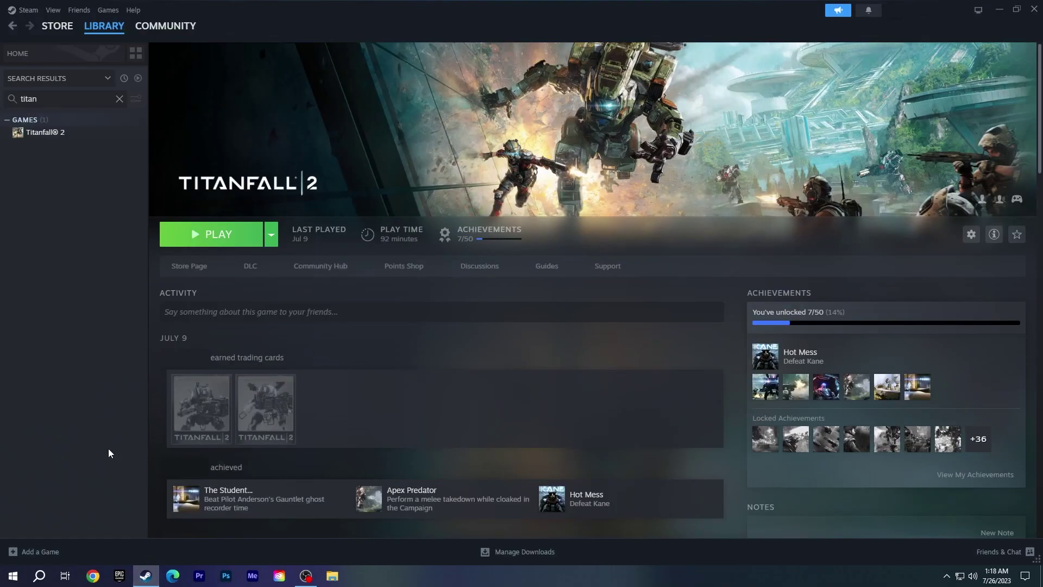
{"action": "right_click", "coordinate": [69, 132]}
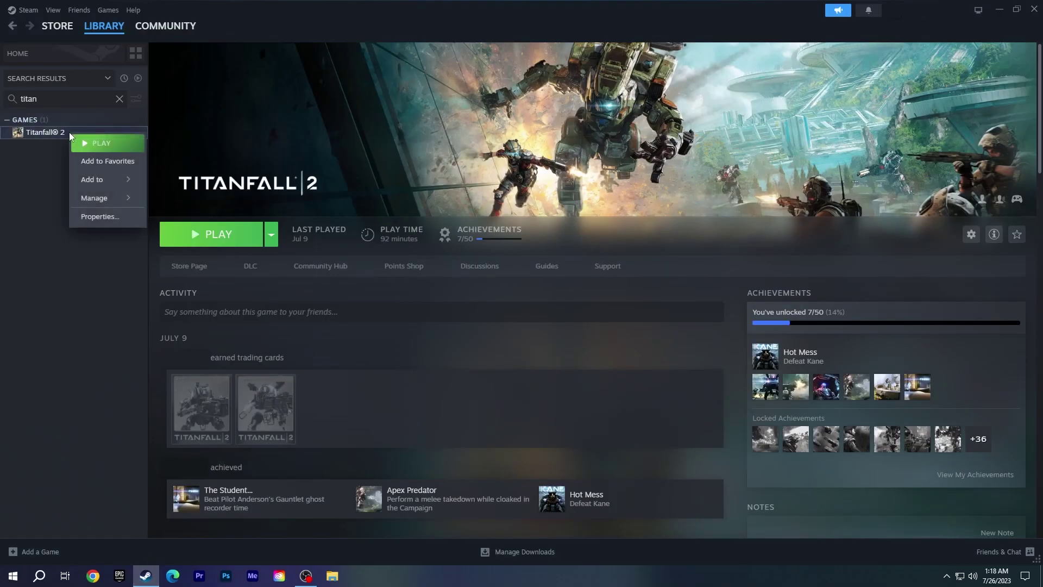
{"action": "left_click", "coordinate": [124, 217]}
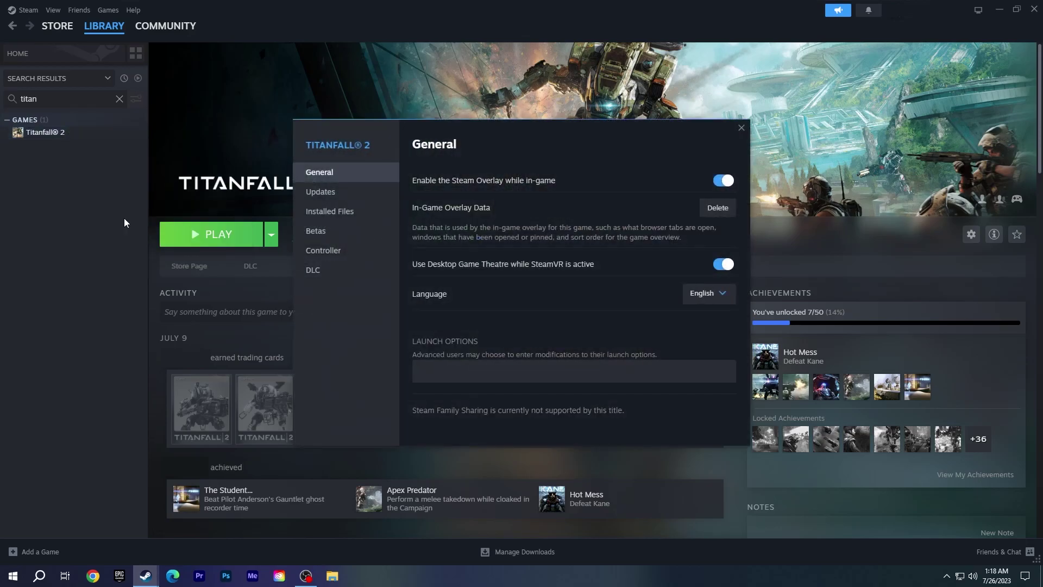
{"action": "left_click", "coordinate": [480, 371]}
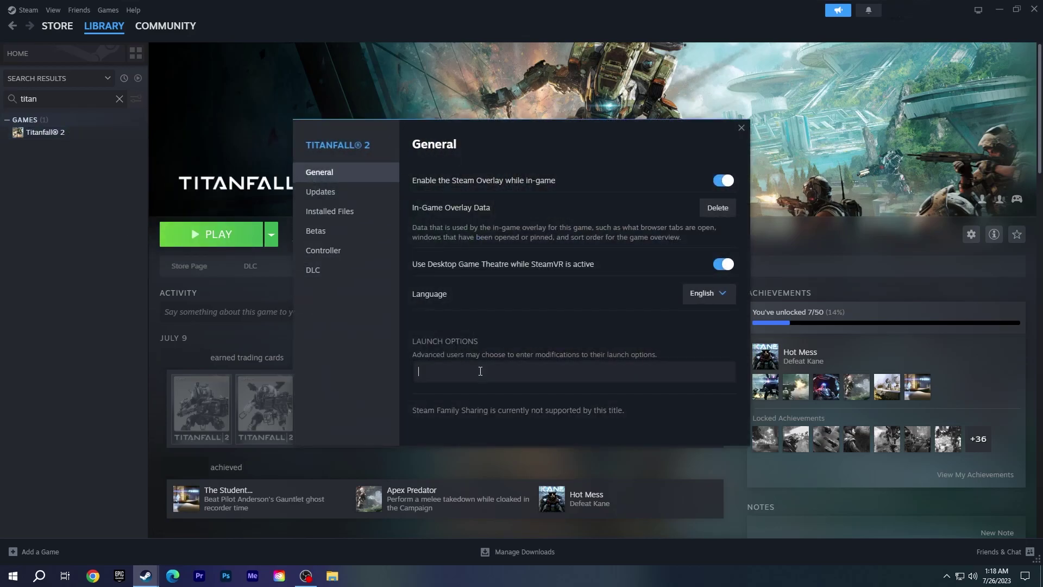
{"action": "type", "text": "-dx11"}
{"action": "left_click", "coordinate": [586, 311]}
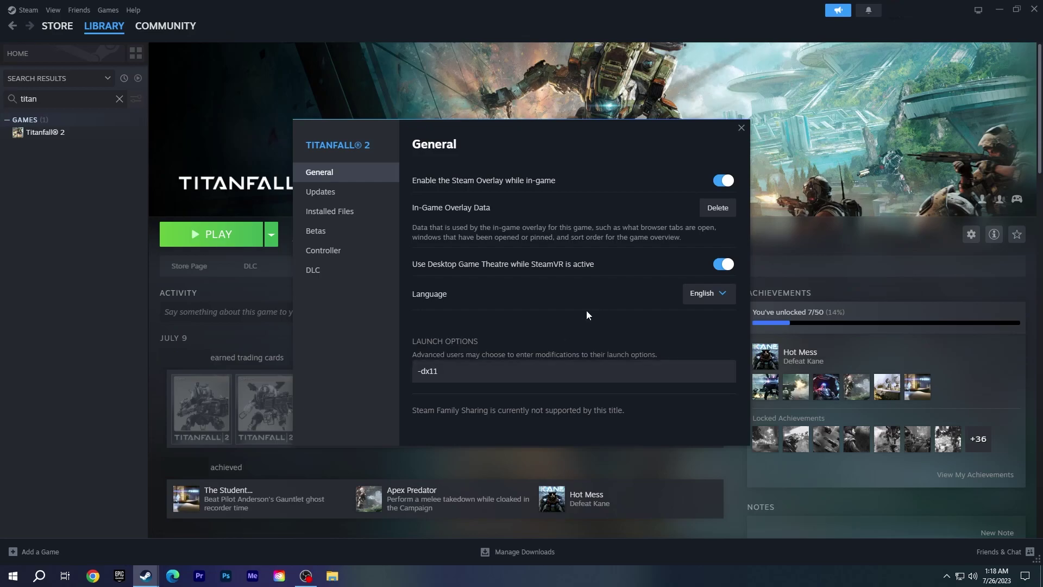
{"action": "left_click", "coordinate": [741, 131]}
- Reopen Titanfall 2's properties and correct the launch option to -d3d12
{"action": "right_click", "coordinate": [70, 134]}
{"action": "left_click", "coordinate": [97, 228]}
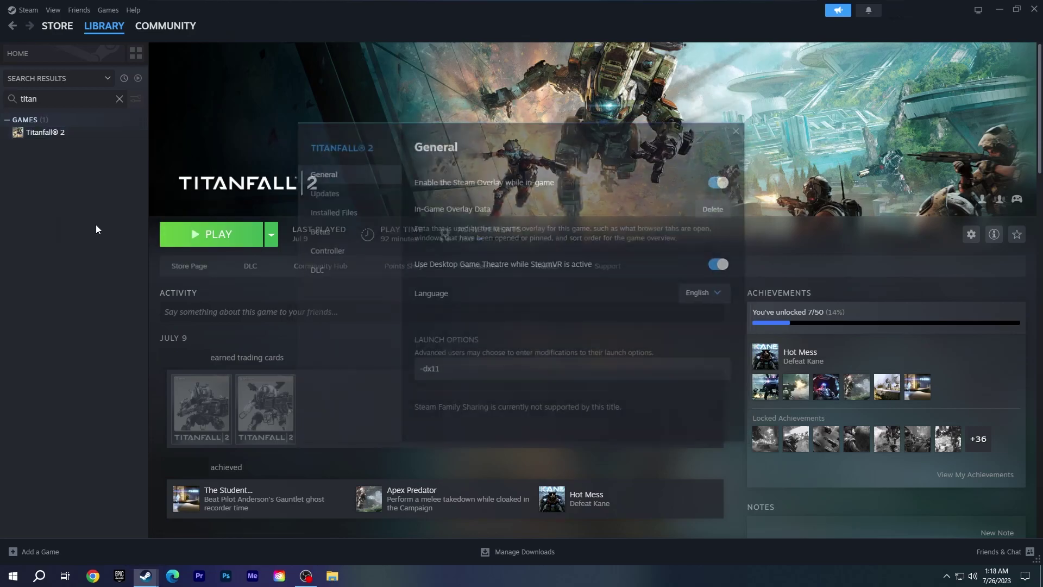
{"action": "left_click", "coordinate": [456, 372]}
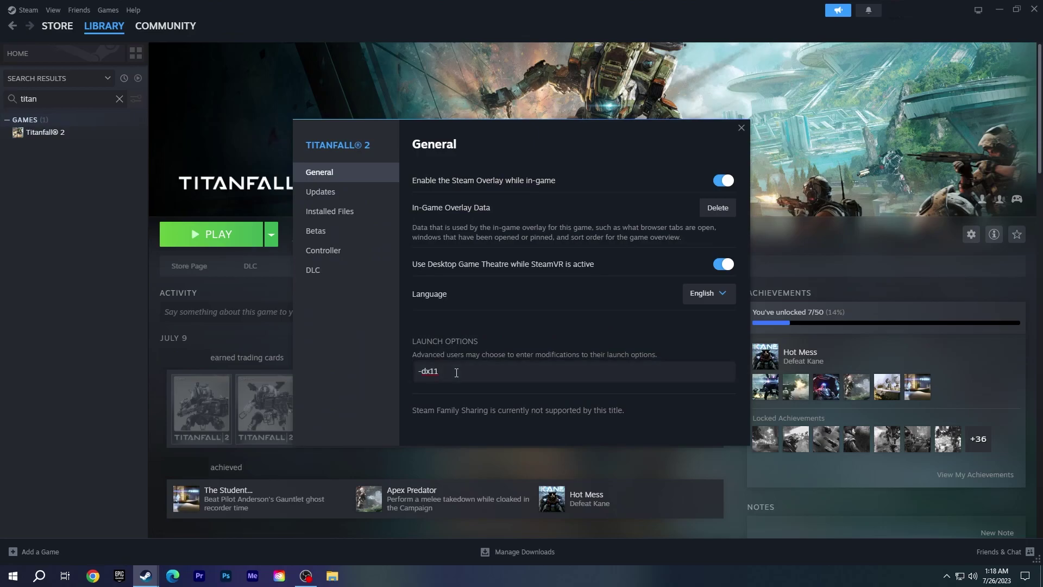
{"action": "key", "text": "BackSpace"}
{"action": "type", "text": "2"}
{"action": "key", "text": "BackSpace"}
{"action": "key", "text": "BackSpace"}
{"action": "key", "text": "BackSpace"}
{"action": "type", "text": "3d12"}
{"action": "left_click", "coordinate": [740, 128]}
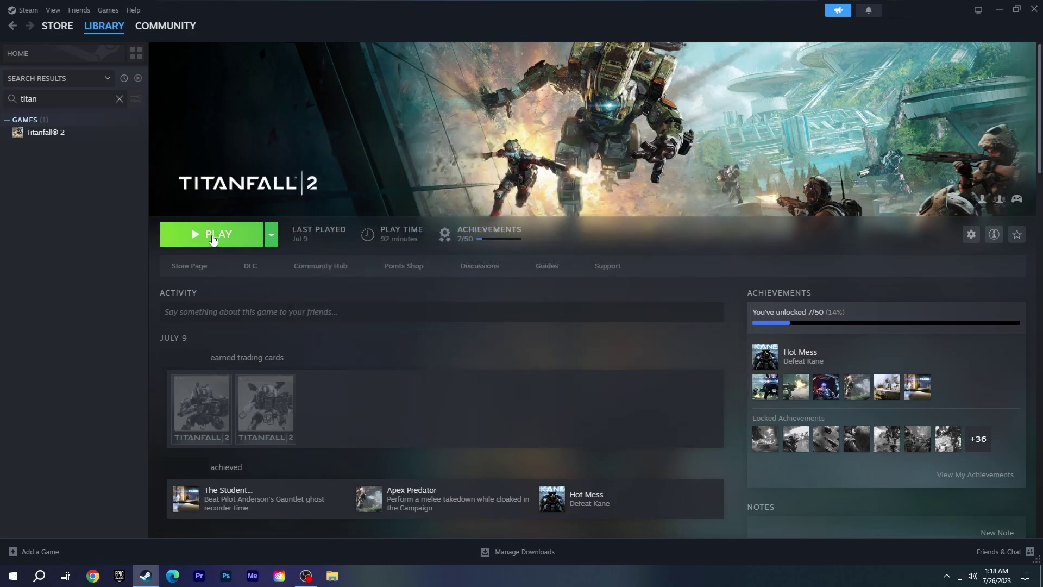
- Open Titanfall 2's local installation folder from its Steam library entry
{"action": "left_click", "coordinate": [998, 10]}
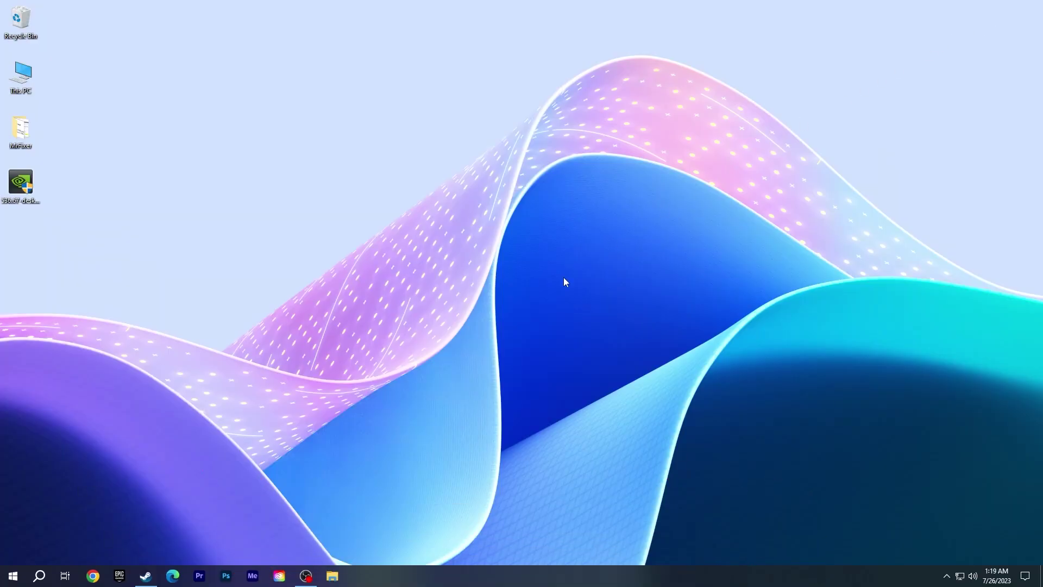
{"action": "left_click", "coordinate": [147, 575]}
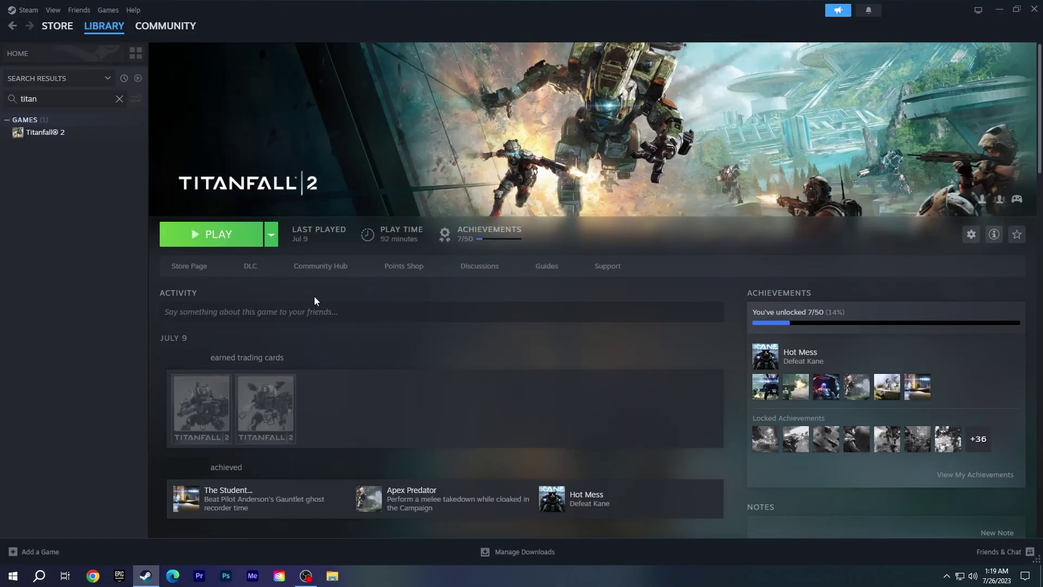
{"action": "right_click", "coordinate": [80, 135]}
{"action": "mouse_move", "coordinate": [106, 198]}
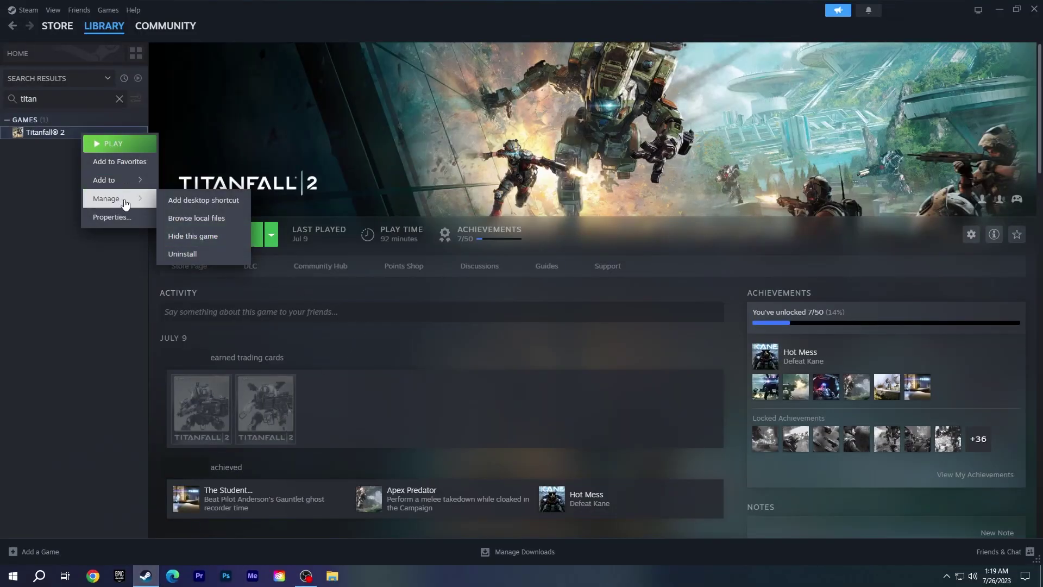
{"action": "left_click", "coordinate": [215, 219]}
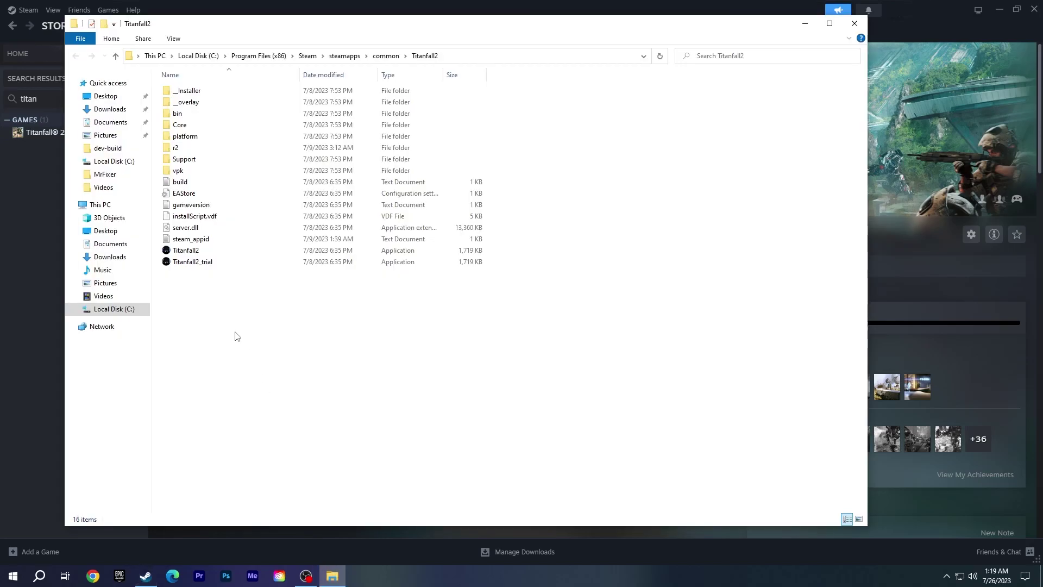
- Set Titanfall2.exe to Windows 8 compatibility mode with run as administrator, and apply
{"action": "left_click", "coordinate": [195, 253]}
{"action": "right_click", "coordinate": [195, 253]}
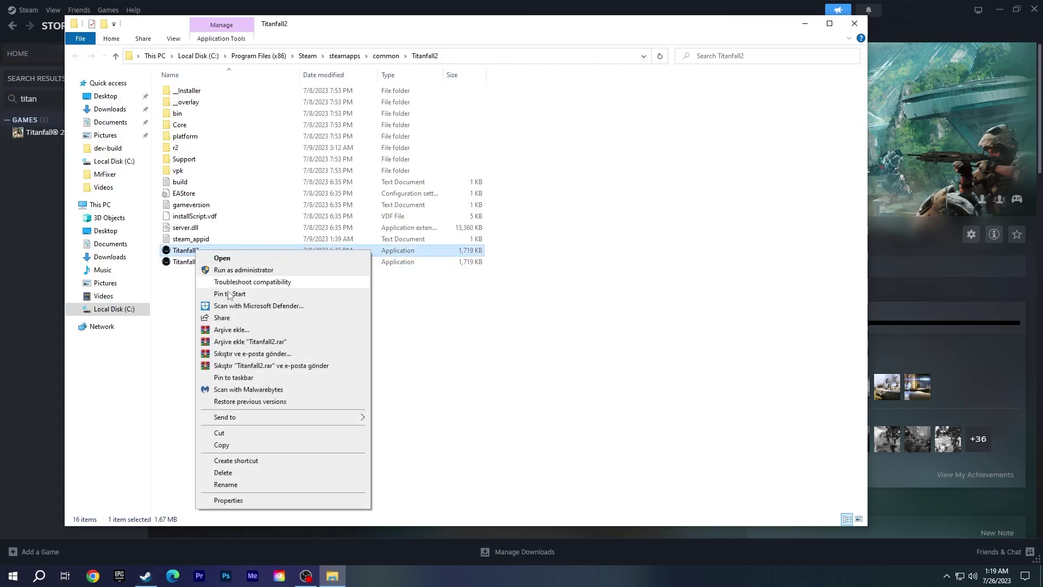
{"action": "left_click", "coordinate": [288, 501]}
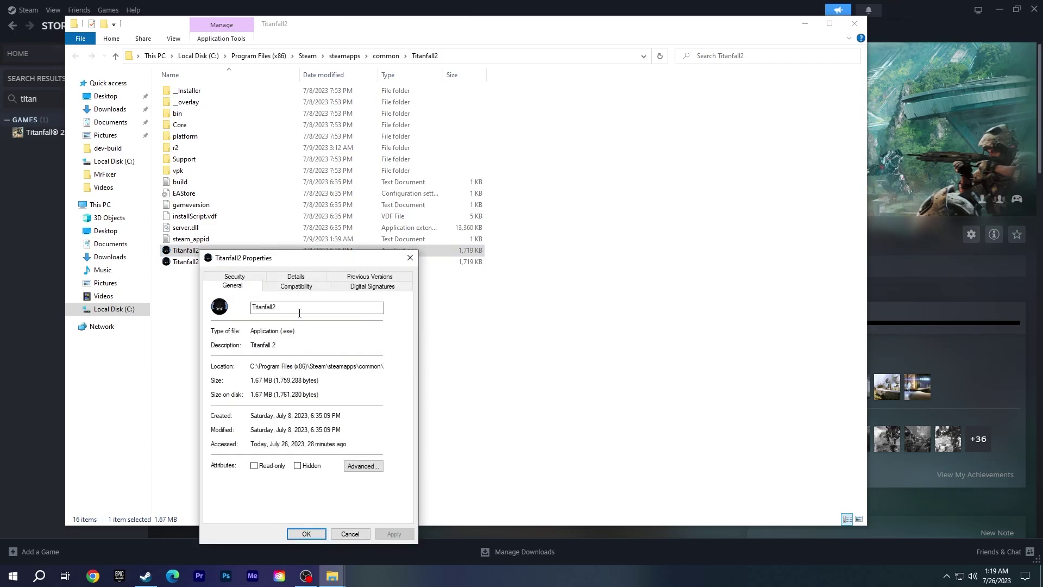
{"action": "left_click", "coordinate": [299, 286]}
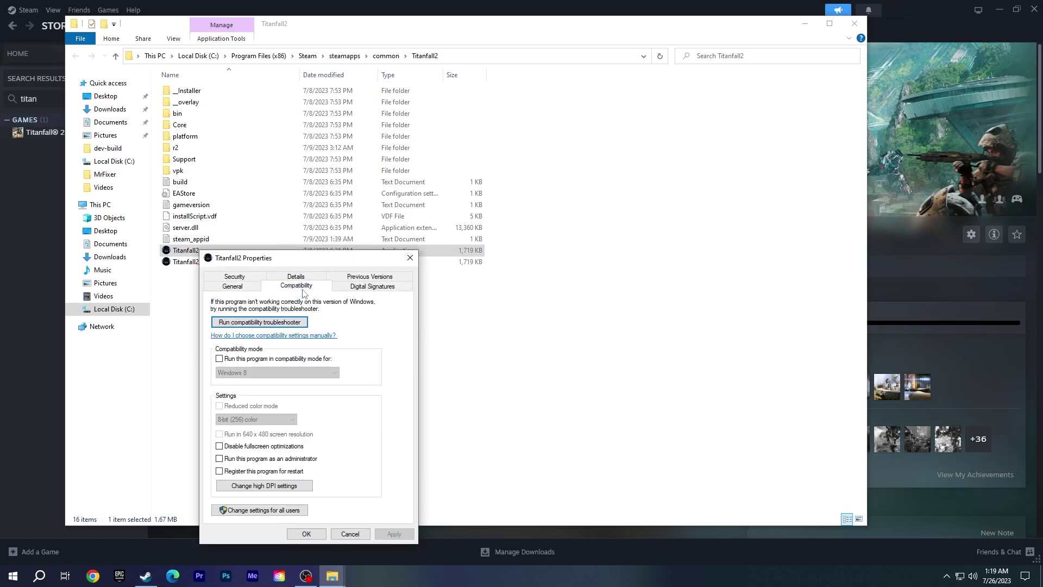
{"action": "left_click", "coordinate": [219, 359]}
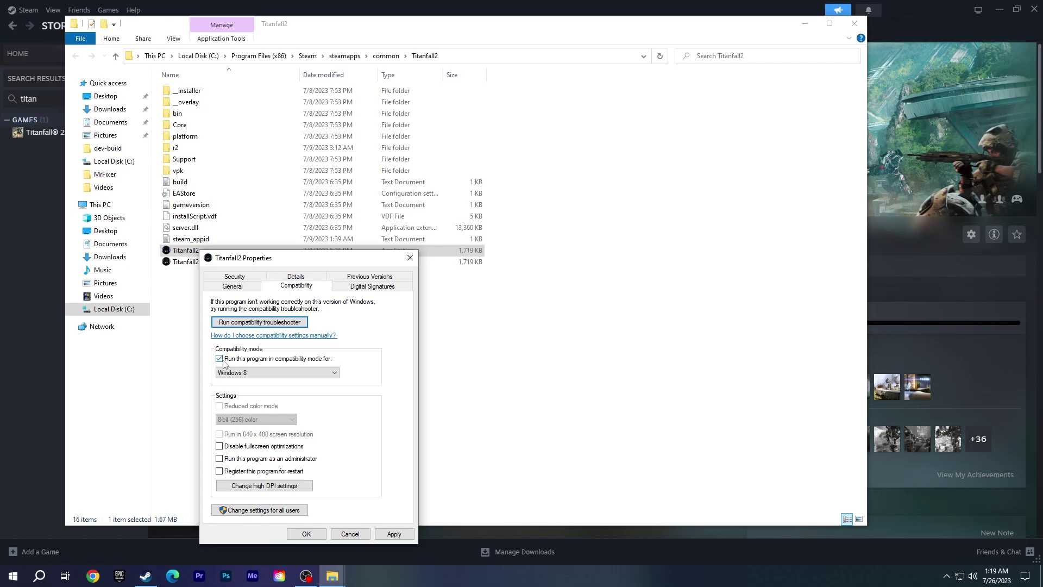
{"action": "left_click", "coordinate": [261, 372]}
{"action": "left_click", "coordinate": [262, 411]}
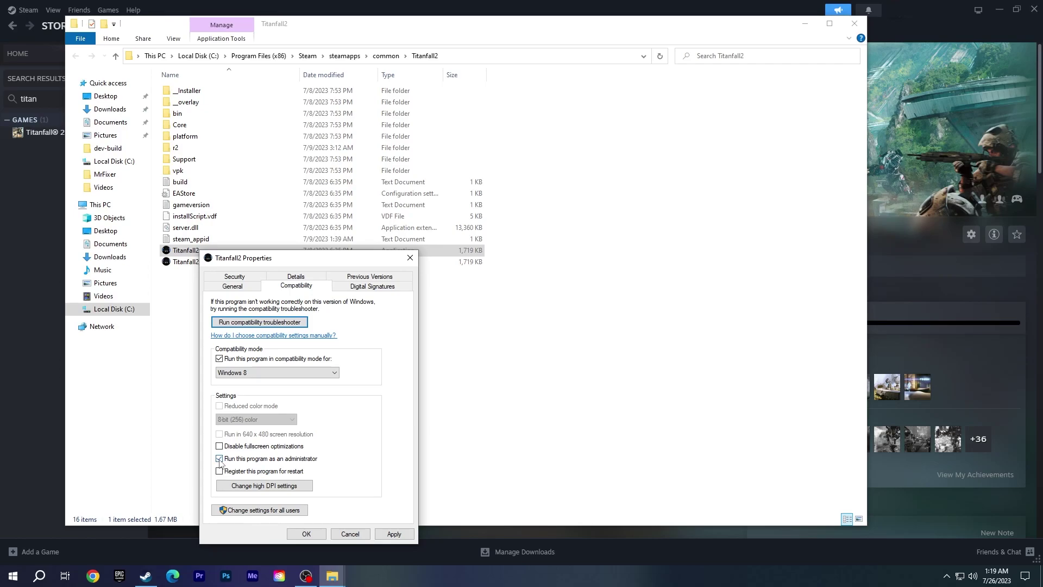
{"action": "left_click", "coordinate": [391, 532]}
- Keep Windows 8 as the compatibility version, confirm the properties, and close the game folder
{"action": "left_click", "coordinate": [325, 373]}
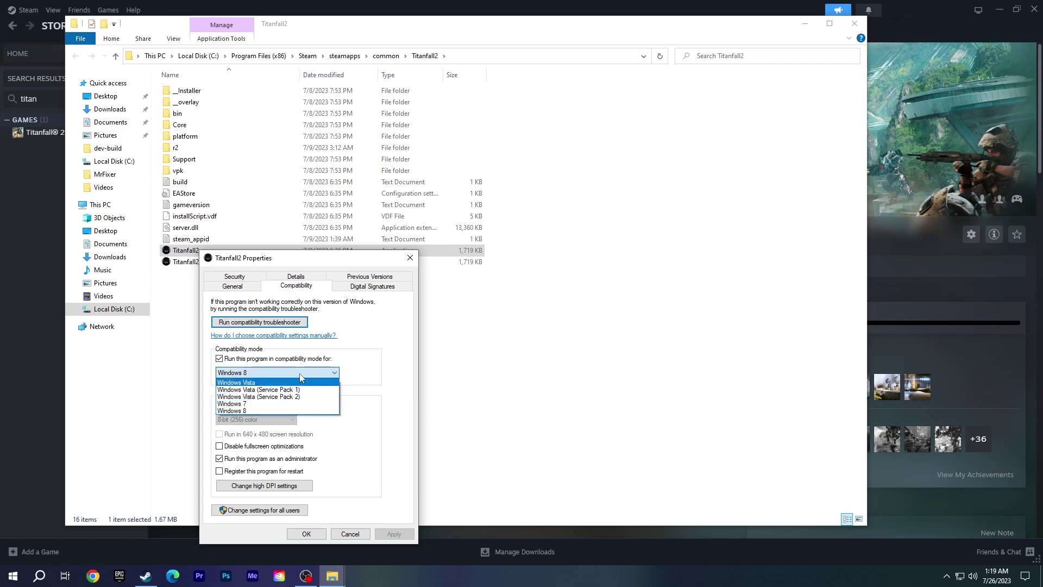
{"action": "left_click", "coordinate": [299, 373]}
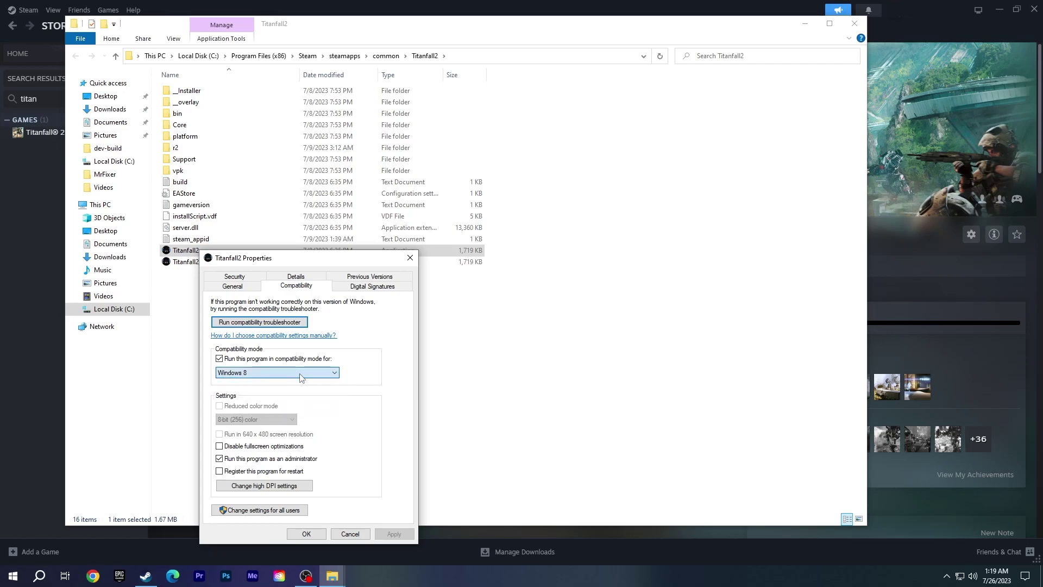
{"action": "left_click", "coordinate": [301, 534]}
{"action": "left_click", "coordinate": [853, 24]}
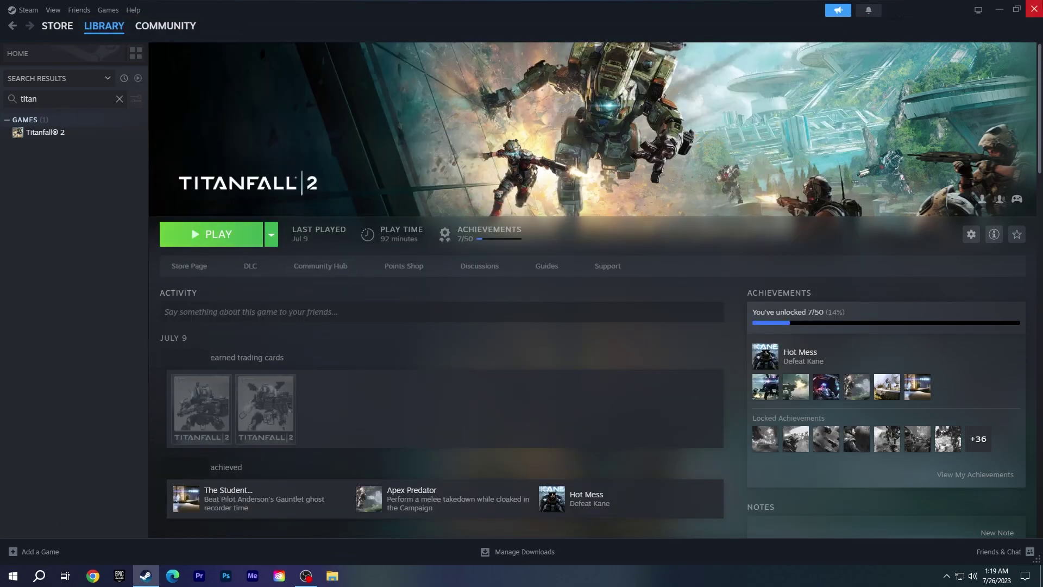
- Minimize Steam and fire at the enemy near the purple portal in the game
{"action": "left_click", "coordinate": [1033, 10]}
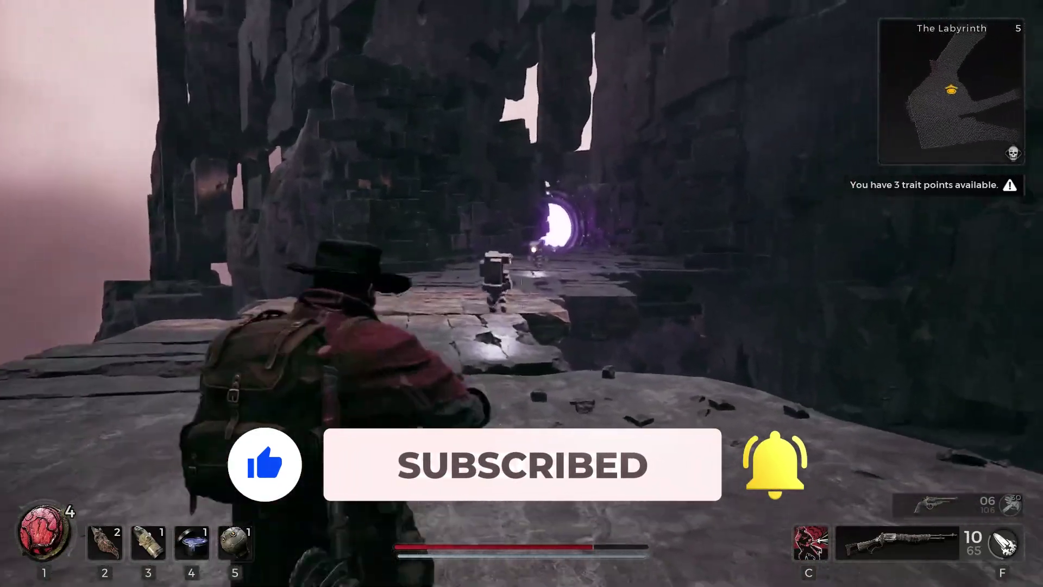
{"action": "left_click", "coordinate": [522, 293]}
{"action": "left_click", "coordinate": [522, 293]}
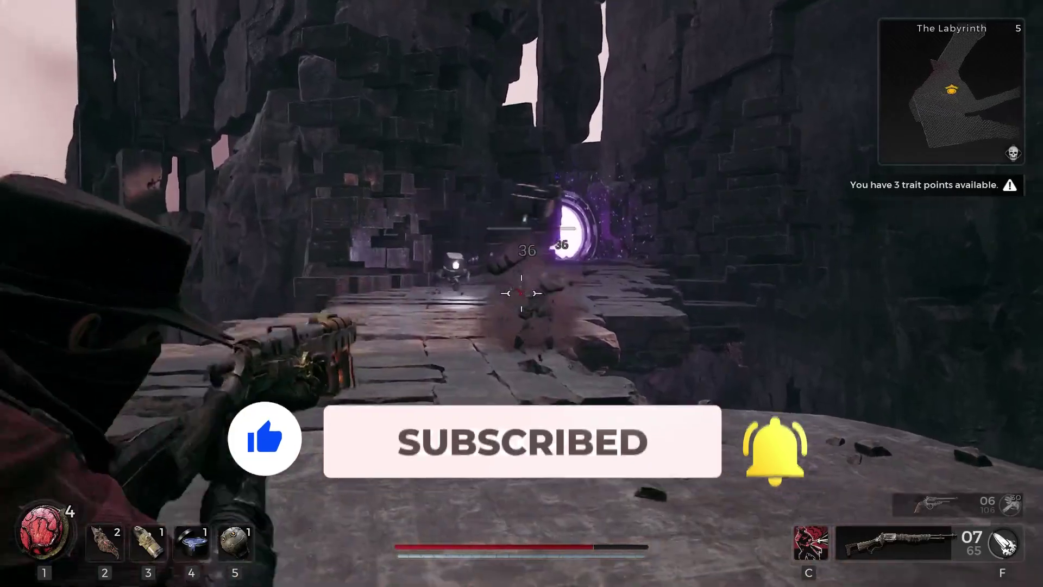